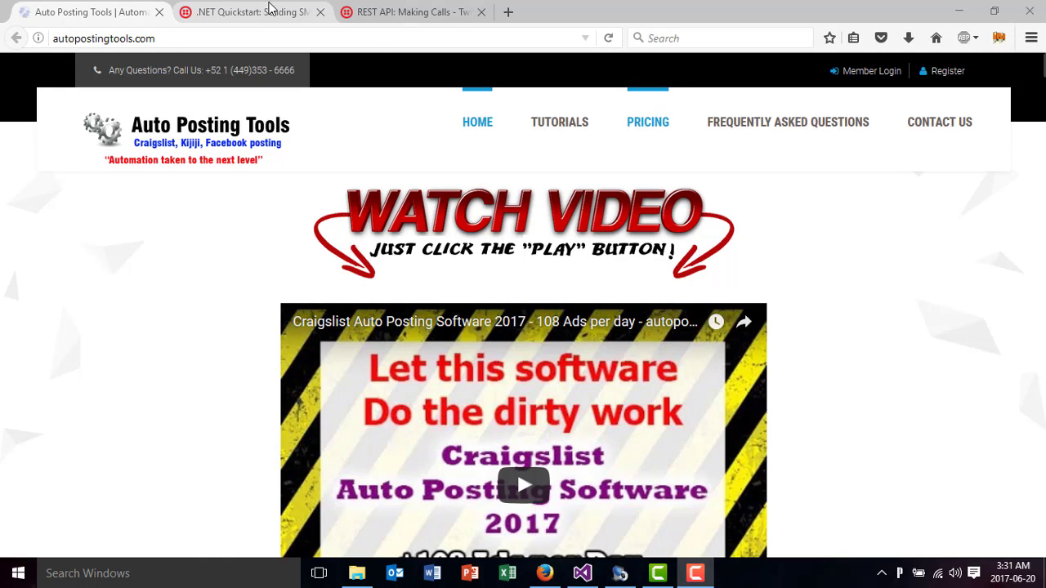
Step: Bring up the Twilio .NET Quickstart page on sending SMS in Firefox and scroll to its top
left_click(267, 11)
scroll(219, 236, "up", 5)
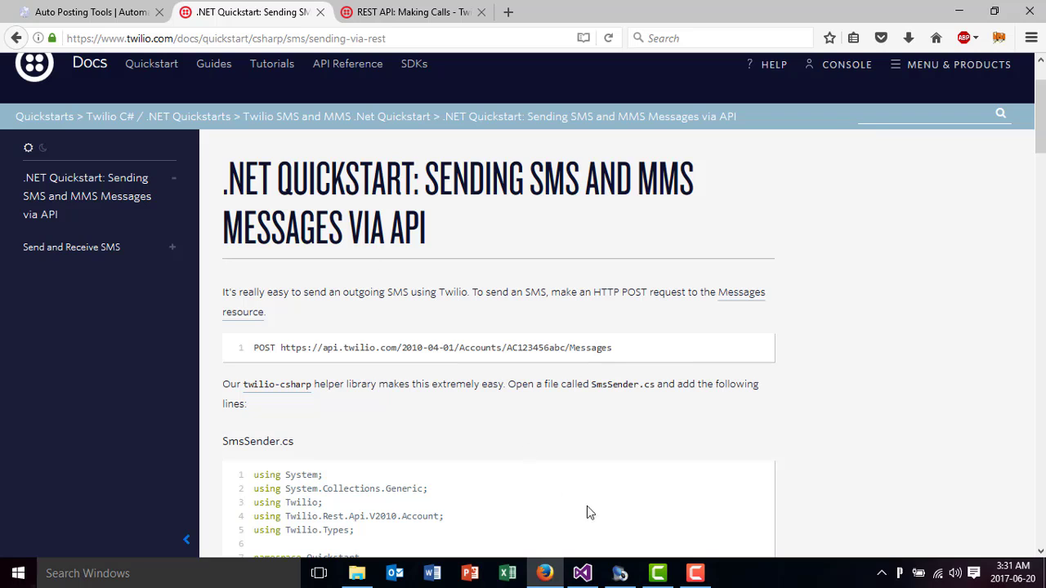
mouse_move(615, 566)
Step: Return to Auto Posting Tools and browse its menus toward More Tools
left_click(621, 573)
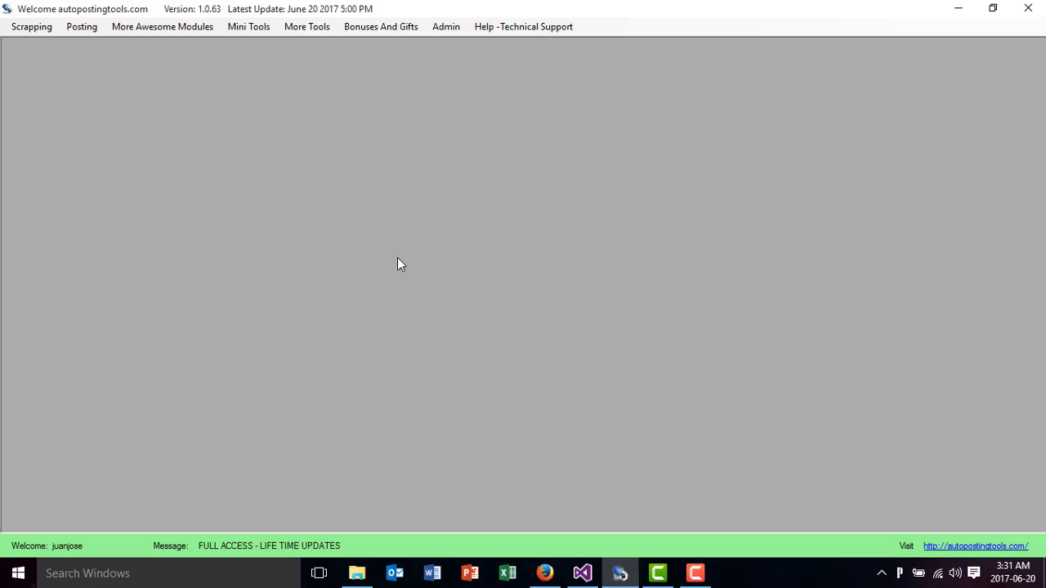
left_click(33, 29)
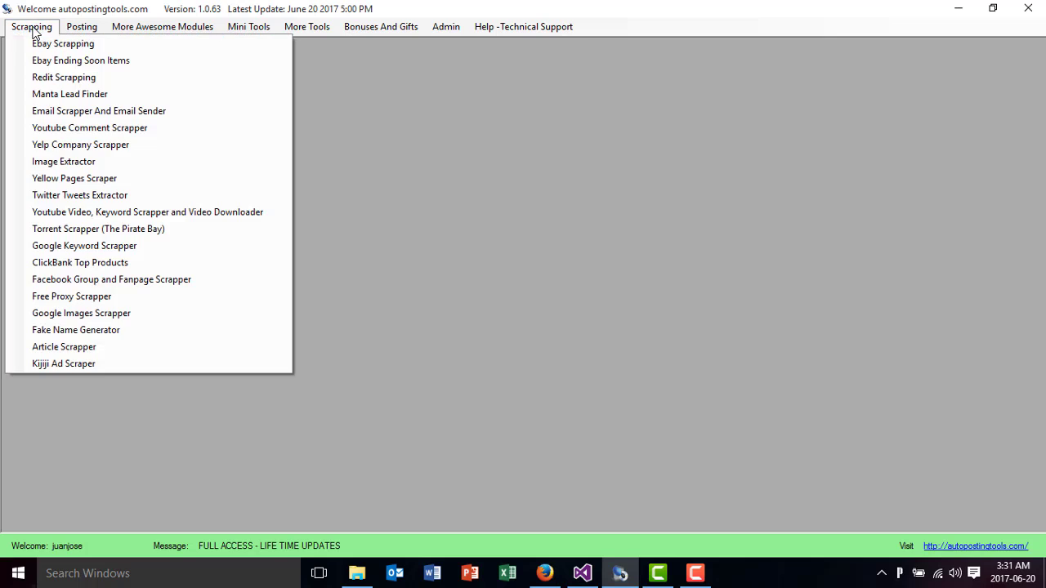
mouse_move(264, 25)
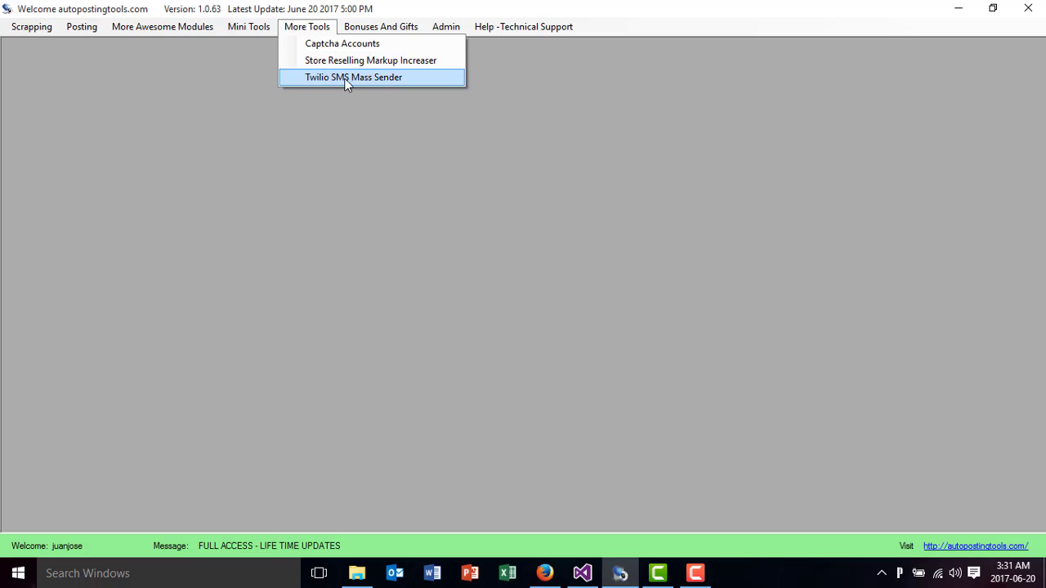
Step: Open the Twilio SMS Mass Sender and review its phone number, account SID and auth token fields
left_click(364, 78)
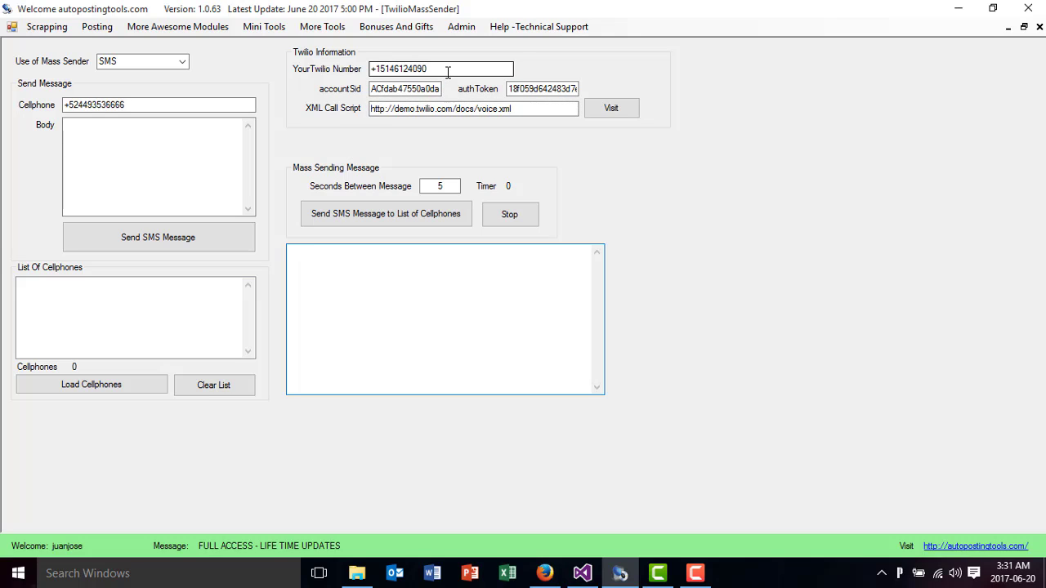
left_click_drag(448, 73, 339, 64)
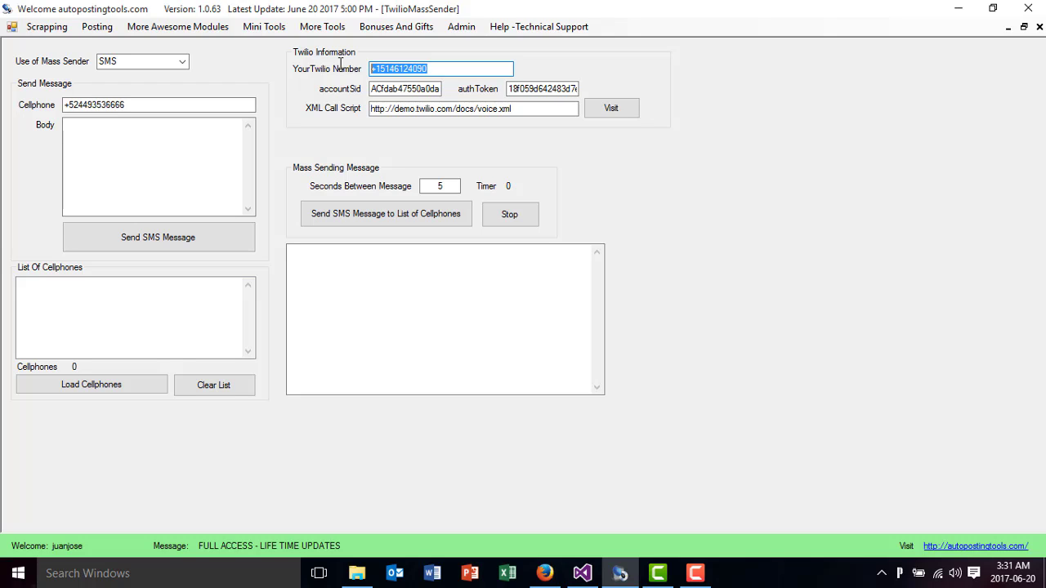
left_click_drag(376, 88, 414, 89)
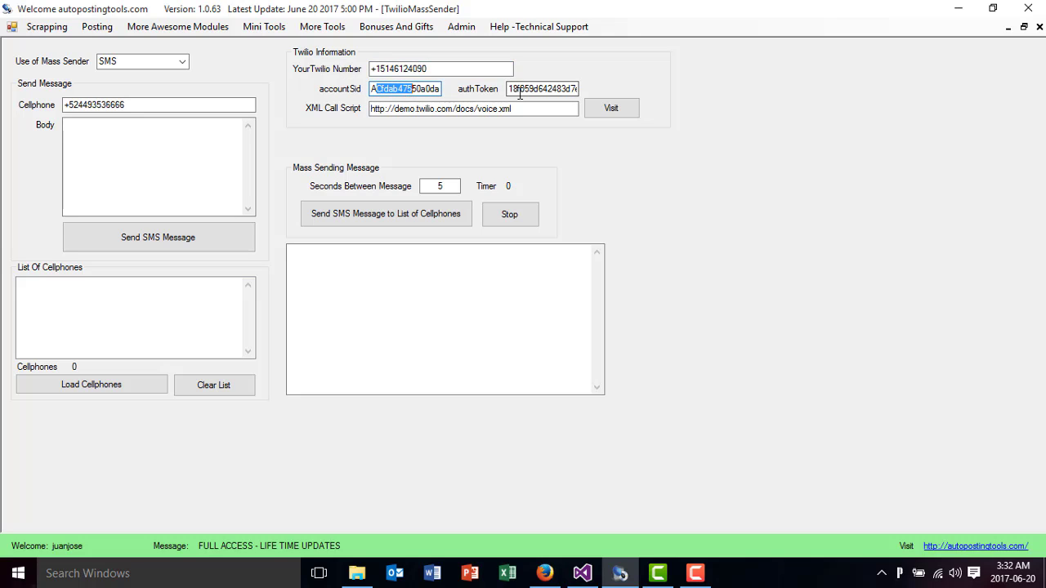
left_click_drag(512, 90, 531, 92)
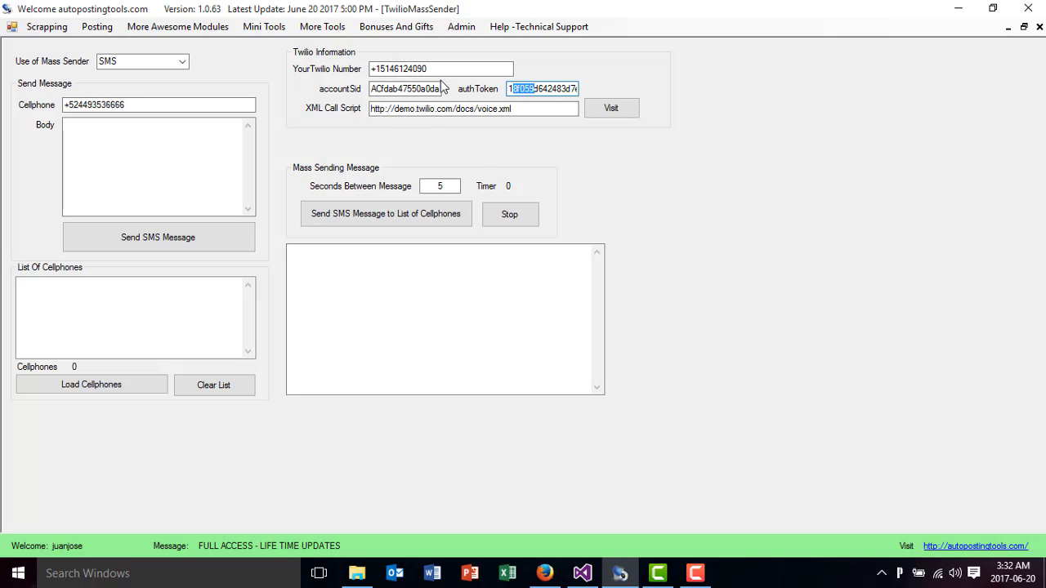
left_click(175, 134)
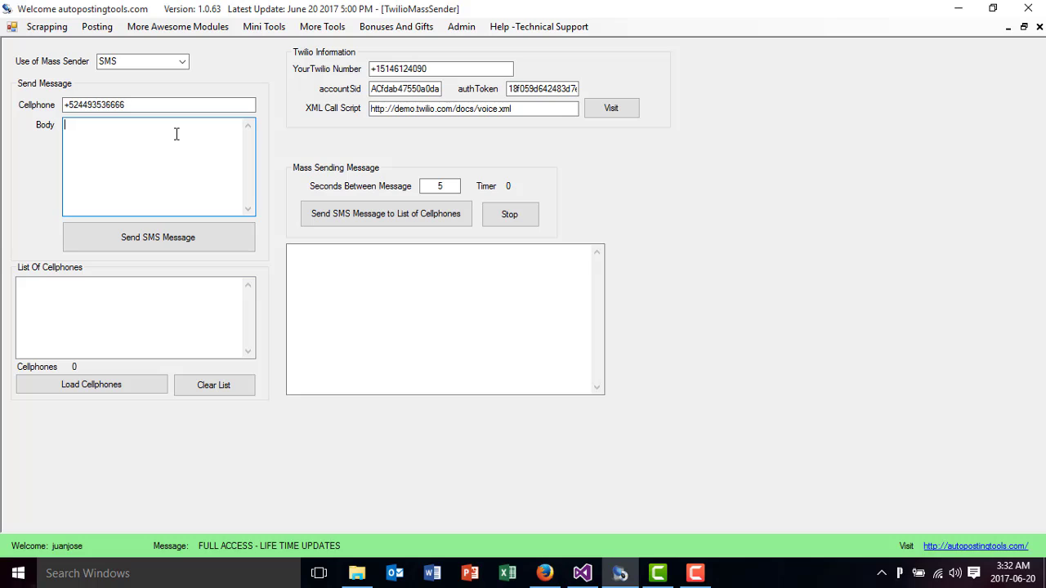
left_click_drag(380, 69, 444, 70)
left_click_drag(379, 89, 392, 90)
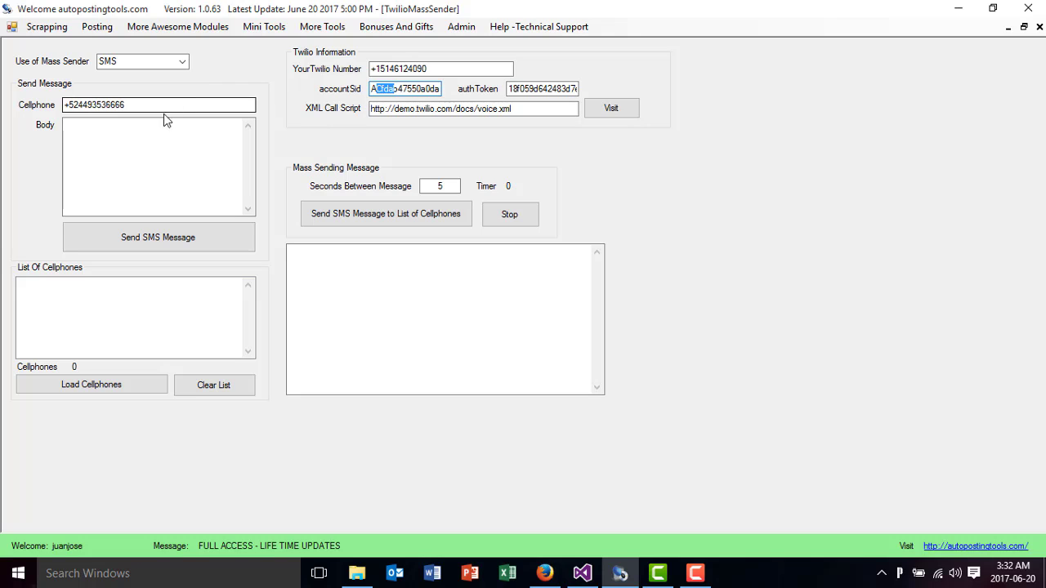
Step: Keep the sender mode on SMS and open the XML call script in Firefox
left_click(185, 60)
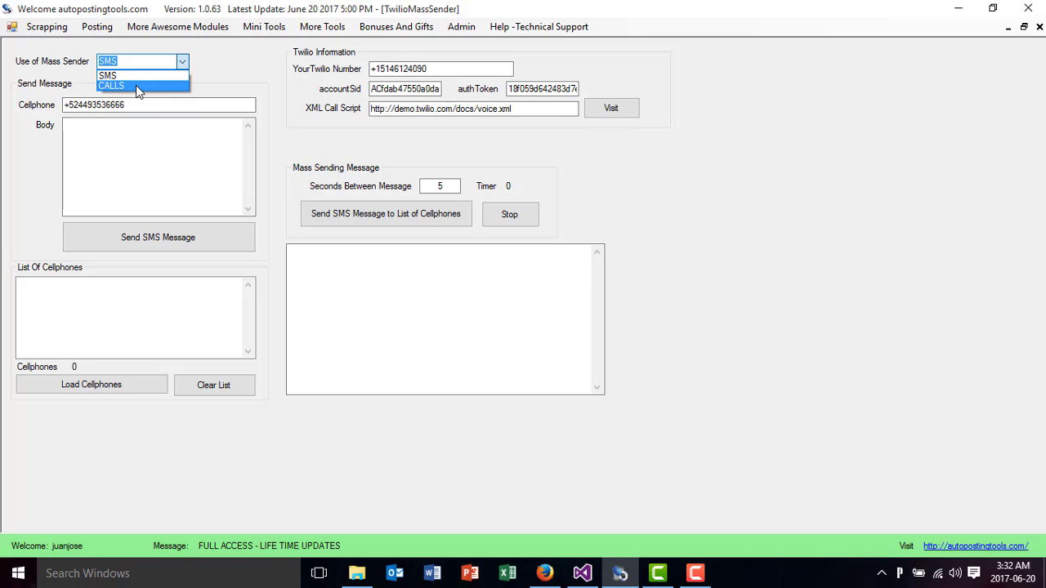
left_click(178, 72)
left_click_drag(513, 110, 503, 111)
left_click(532, 111)
left_click(611, 107)
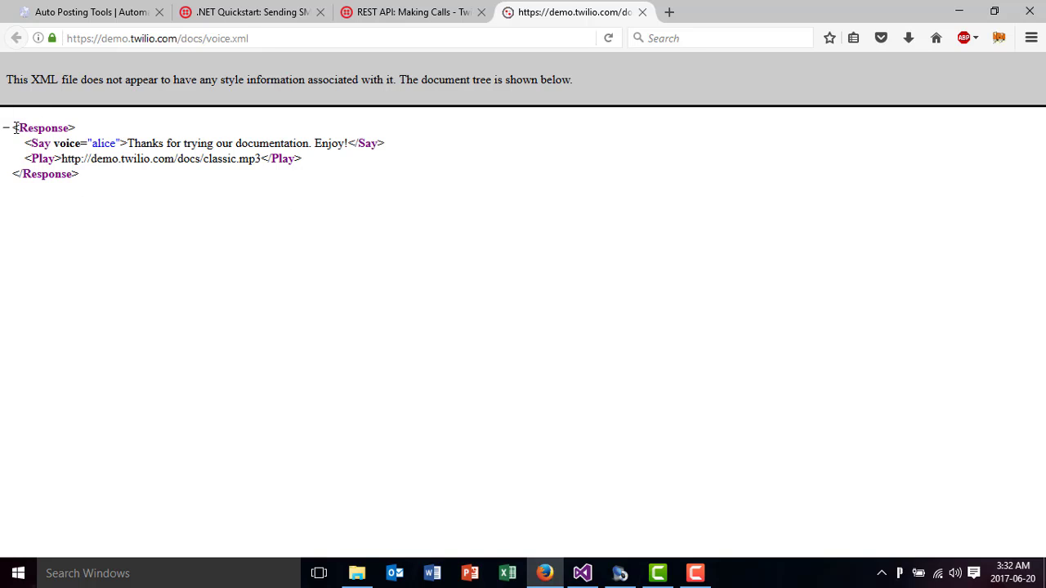
Step: Review the Say text and classic.mp3 Play line of voice.xml, then return to the Mass Sender
left_click_drag(13, 128, 105, 175)
left_click(105, 175)
double_click(48, 145)
left_click_drag(129, 143, 352, 143)
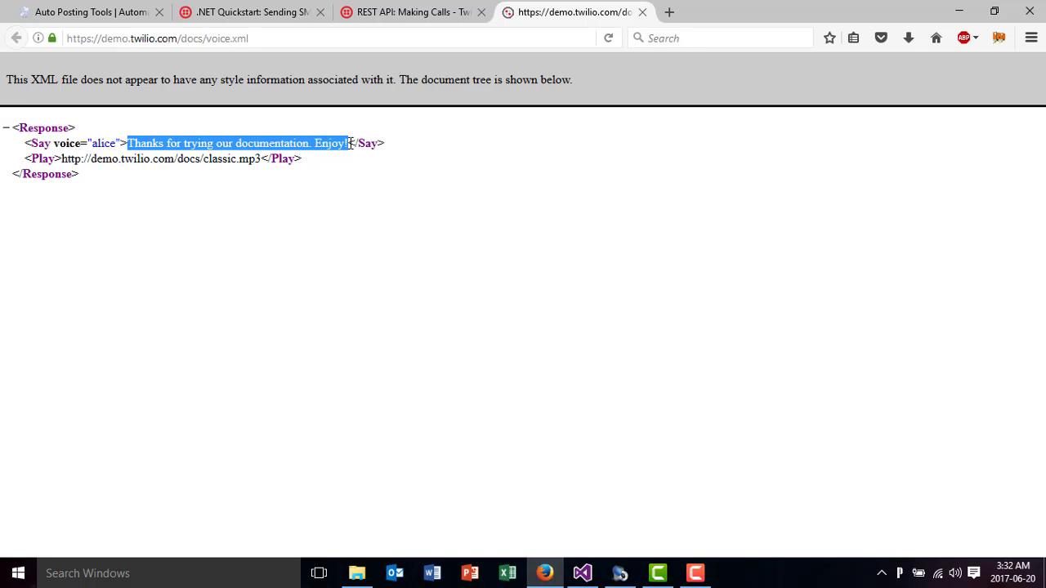
left_click(264, 158)
left_click_drag(260, 159, 61, 157)
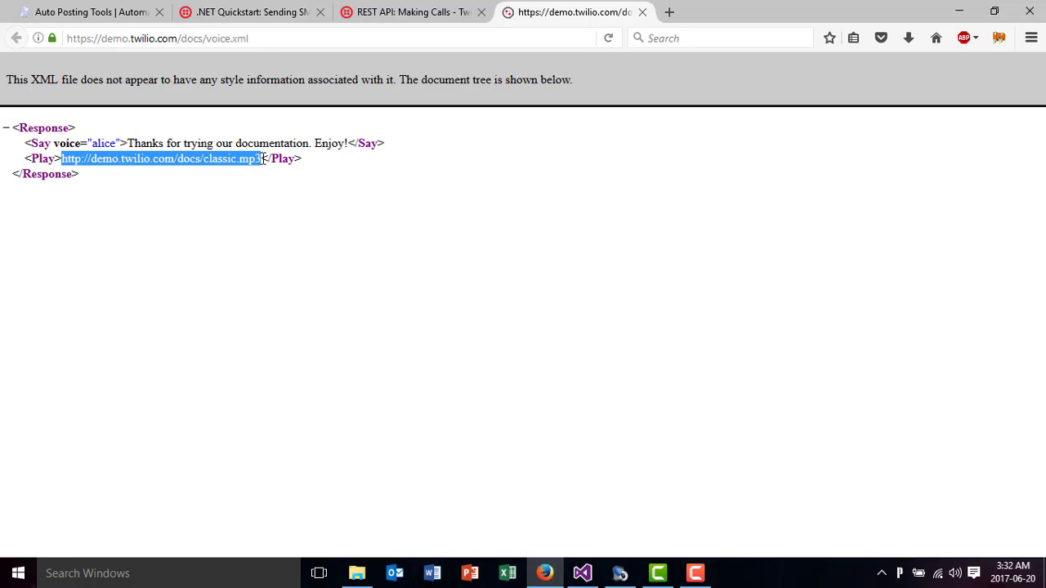
left_click(263, 159)
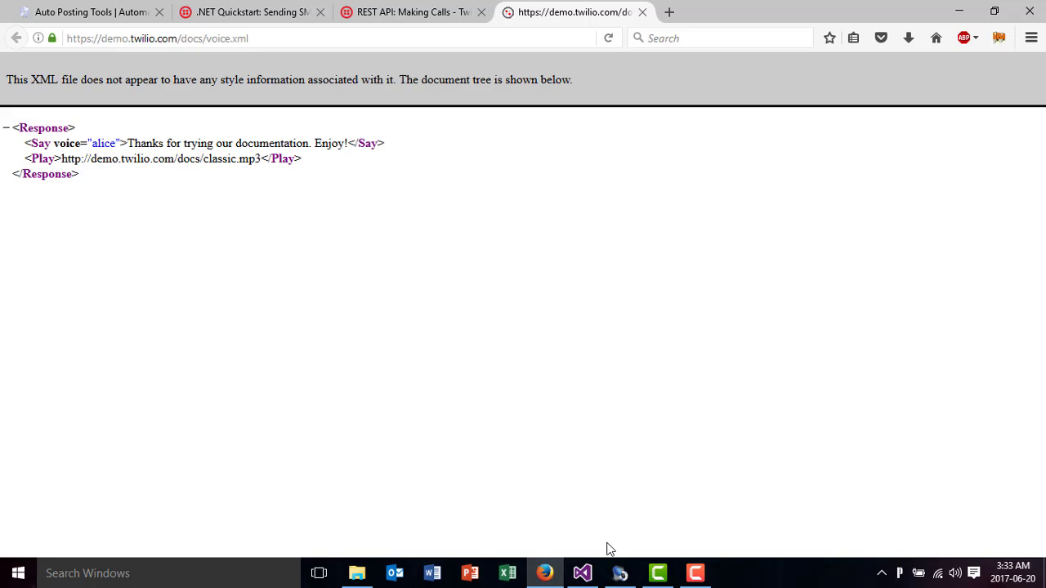
left_click(620, 573)
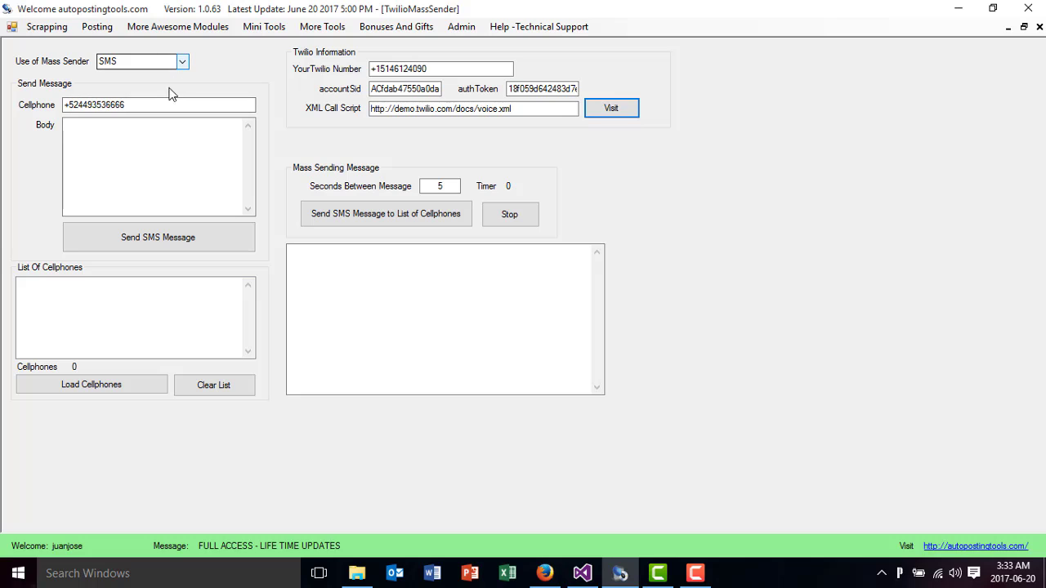
Step: In SMS mode, send 'Hello this message is from my app' to the single cellphone number
left_click(178, 64)
left_click(155, 75)
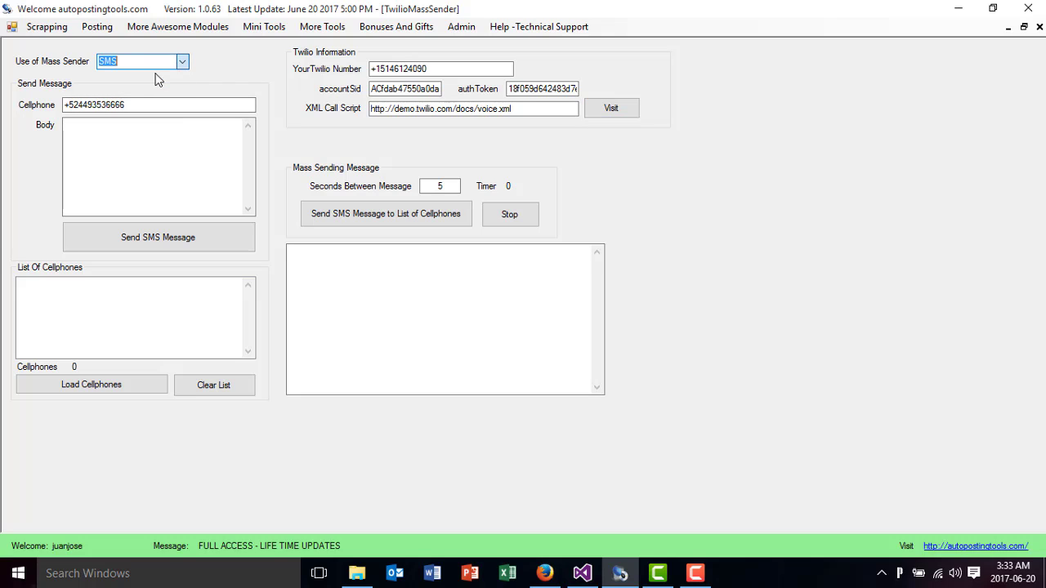
left_click_drag(147, 105, 68, 107)
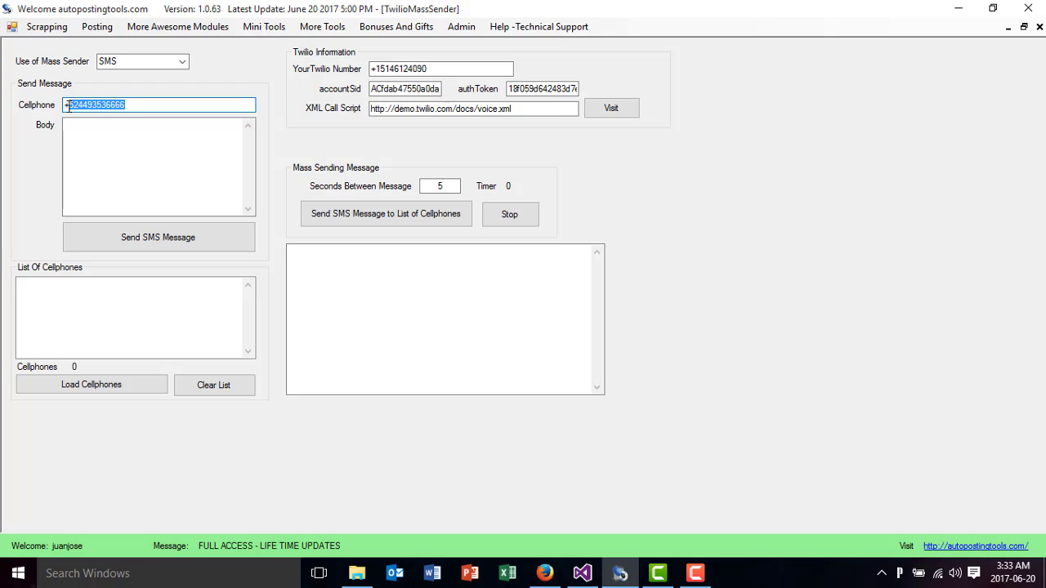
left_click(114, 155)
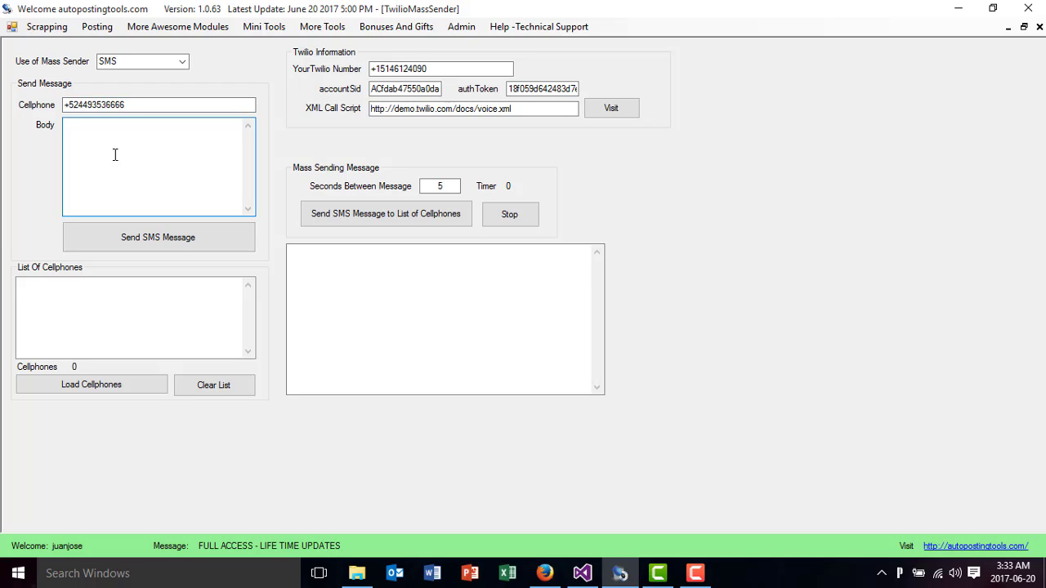
type("Hello this message is from my app")
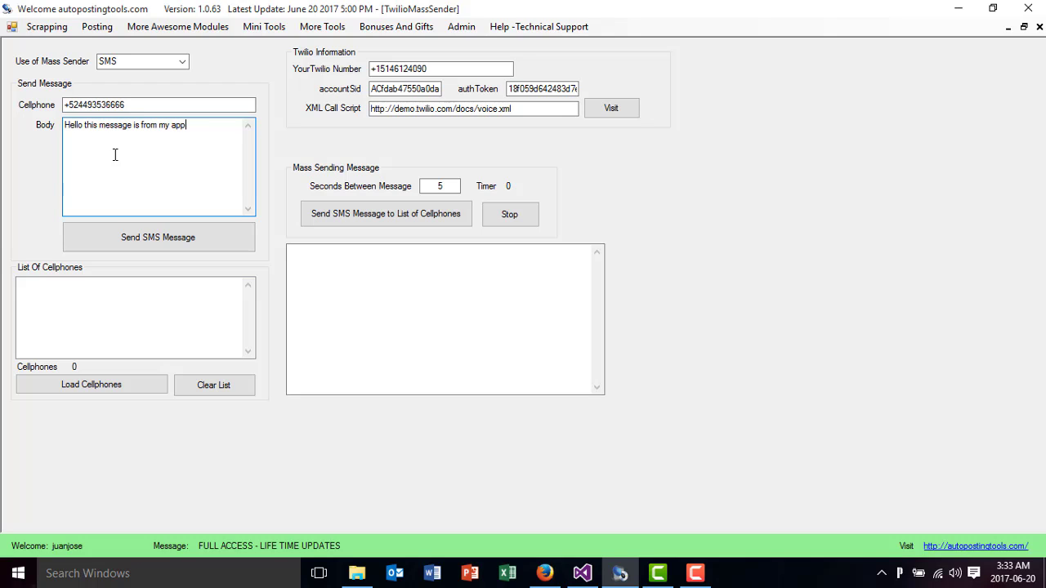
left_click(171, 246)
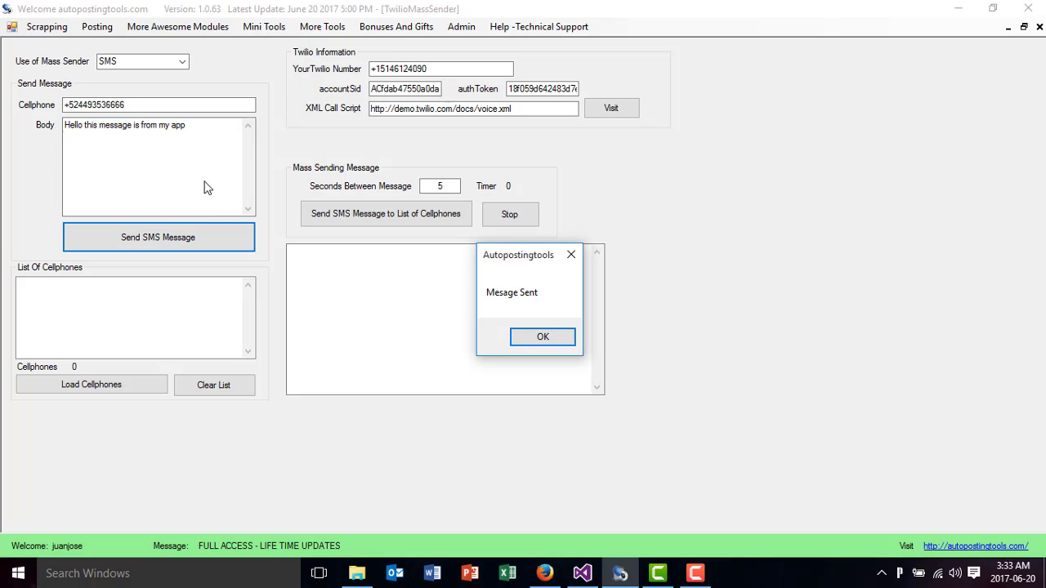
left_click(544, 338)
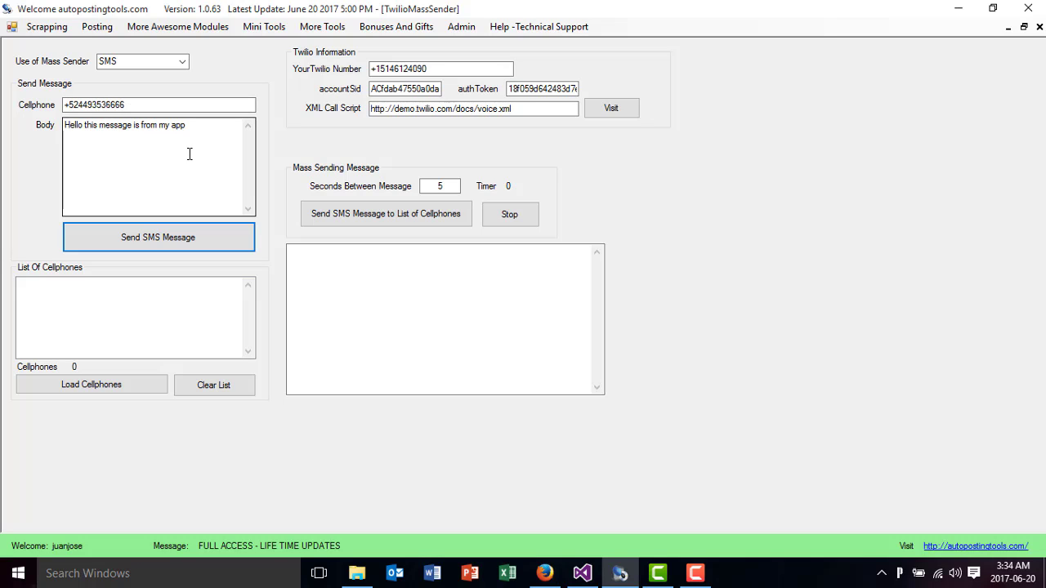
Step: Load the four phone numbers from cellphones.txt into the List of Cellphones
left_click_drag(125, 104, 80, 105)
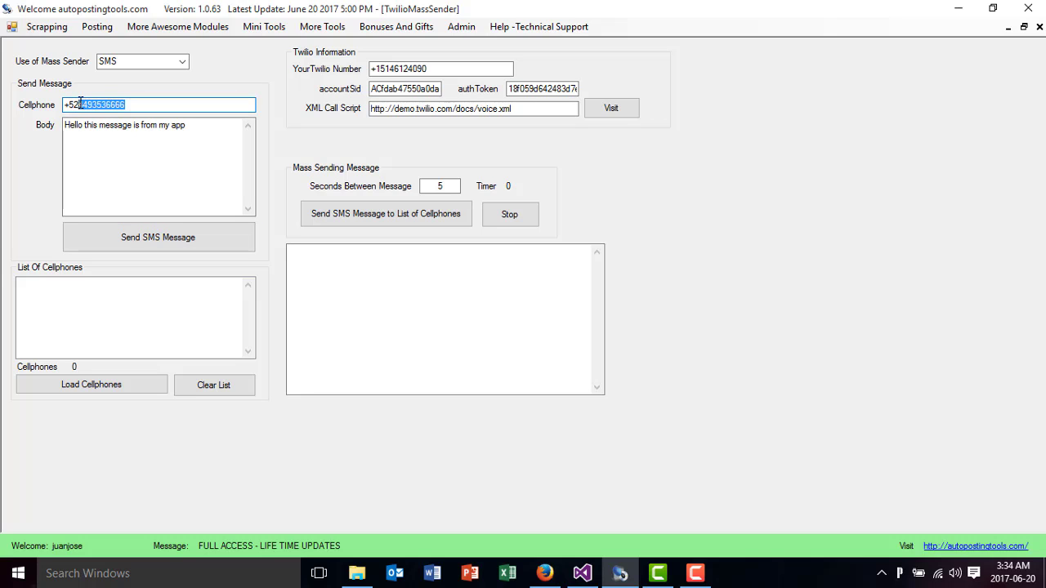
left_click(102, 386)
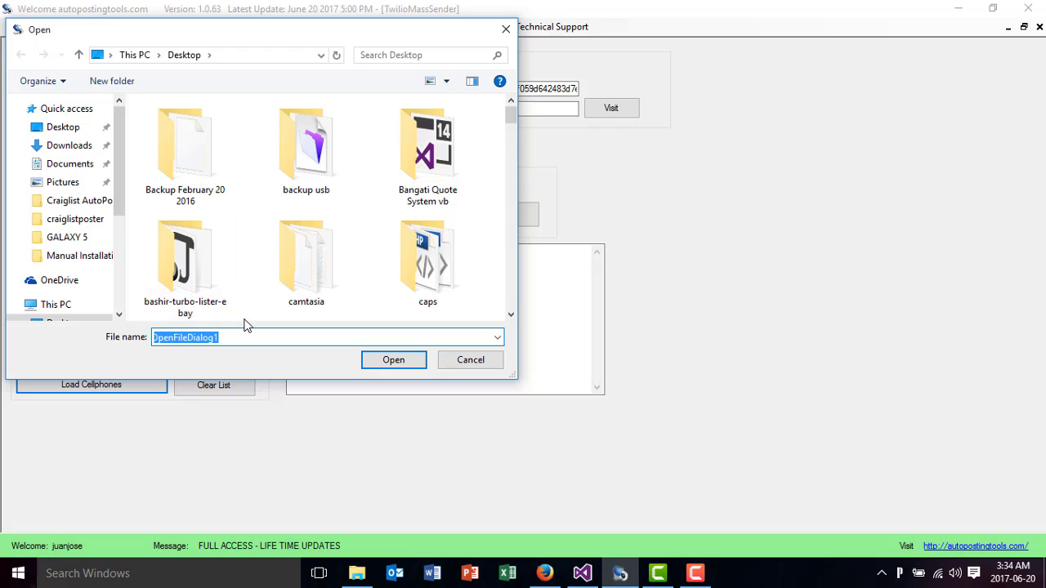
type("ce")
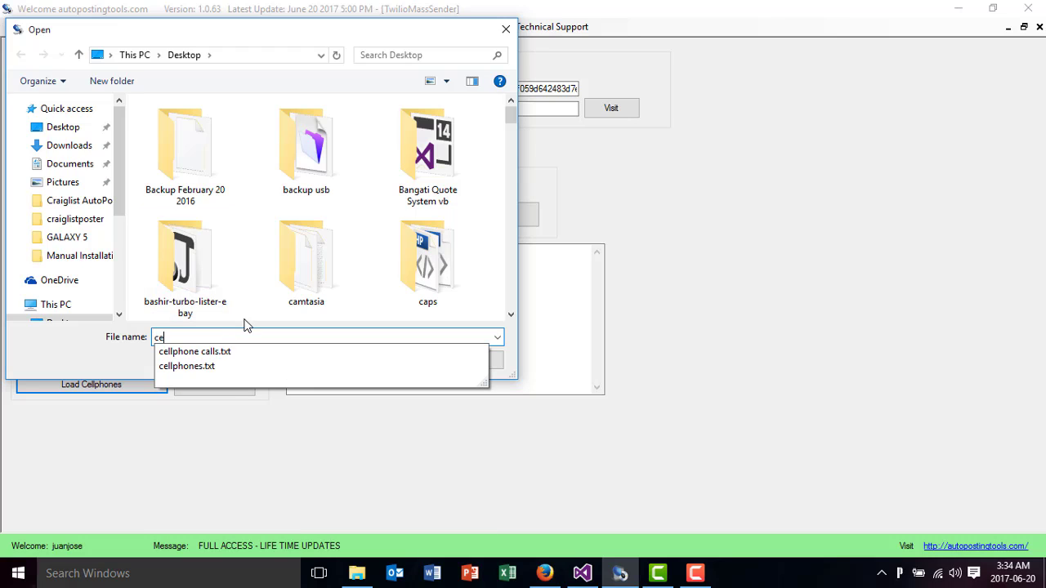
left_click(218, 369)
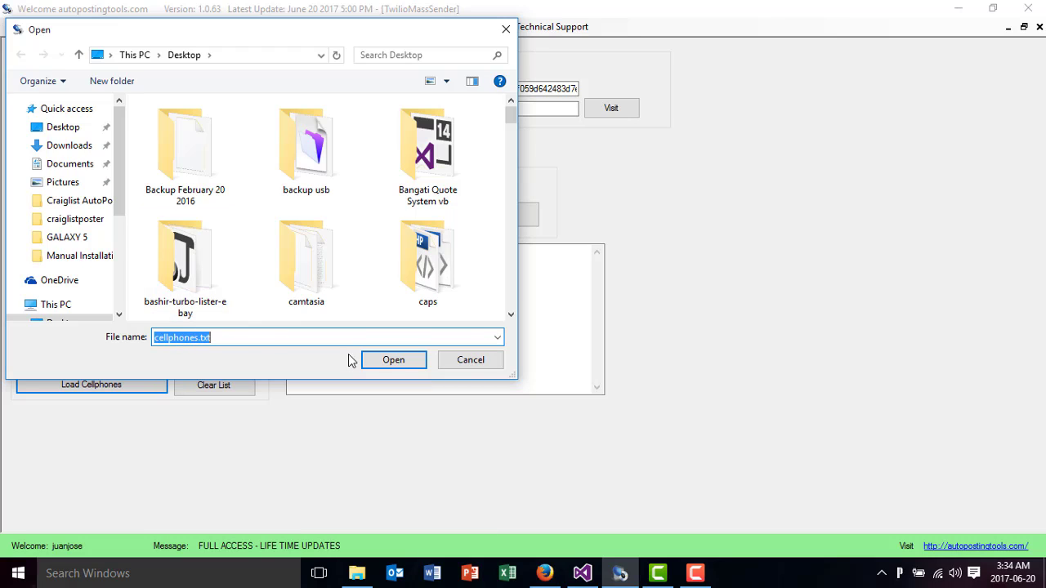
left_click(387, 360)
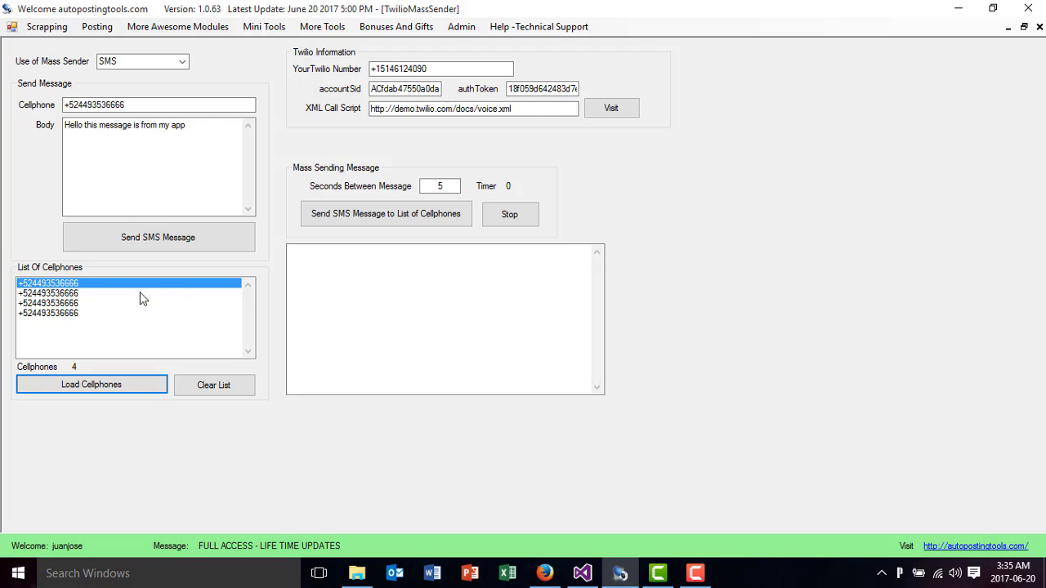
Step: Start mass-sending the message to every listed number, 5 seconds between messages
double_click(440, 185)
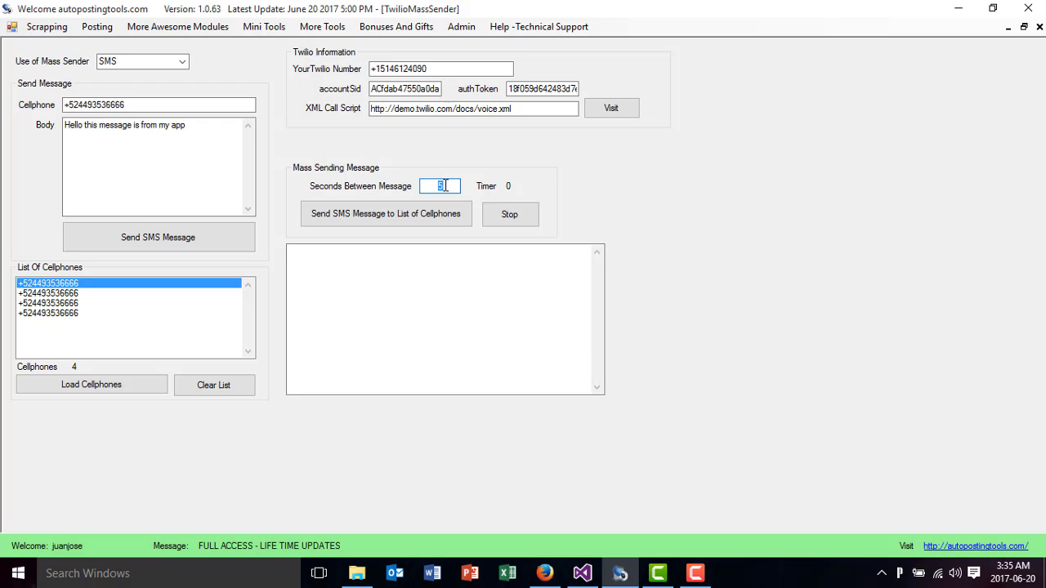
left_click(400, 214)
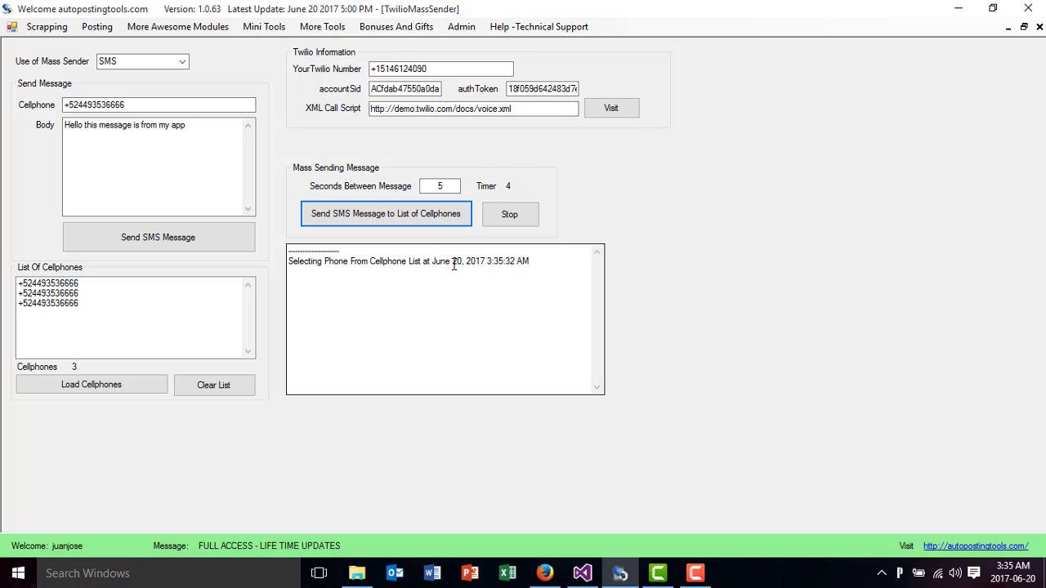
left_click_drag(136, 108, 71, 107)
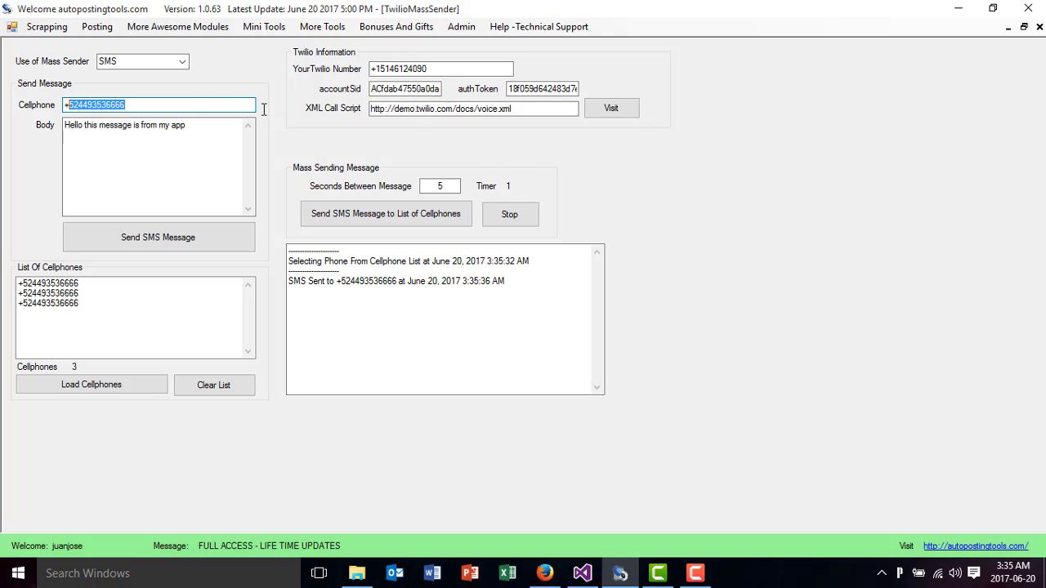